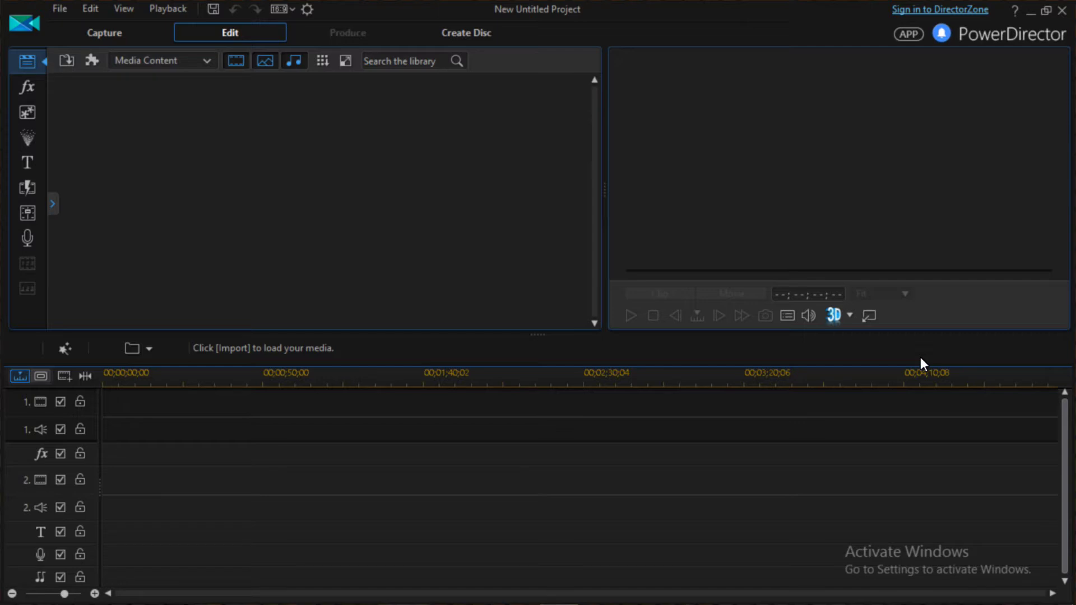
- Show the File menu commands for the new untitled project
left_click(64, 10)
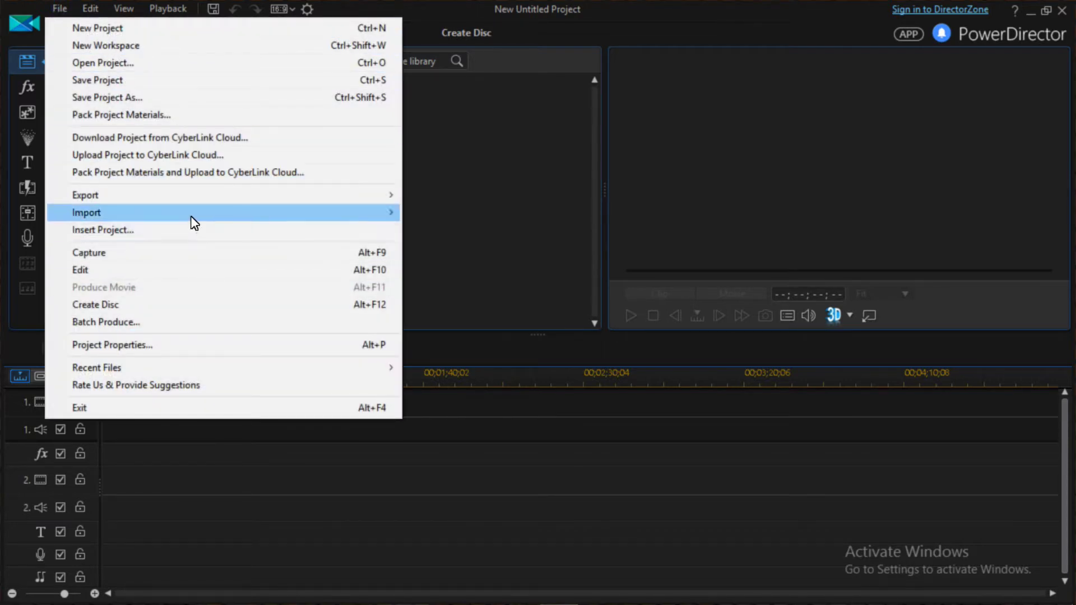
- Import VID_20191224_121719.mp4 from the _tmp folder into the media library
mouse_move(264, 218)
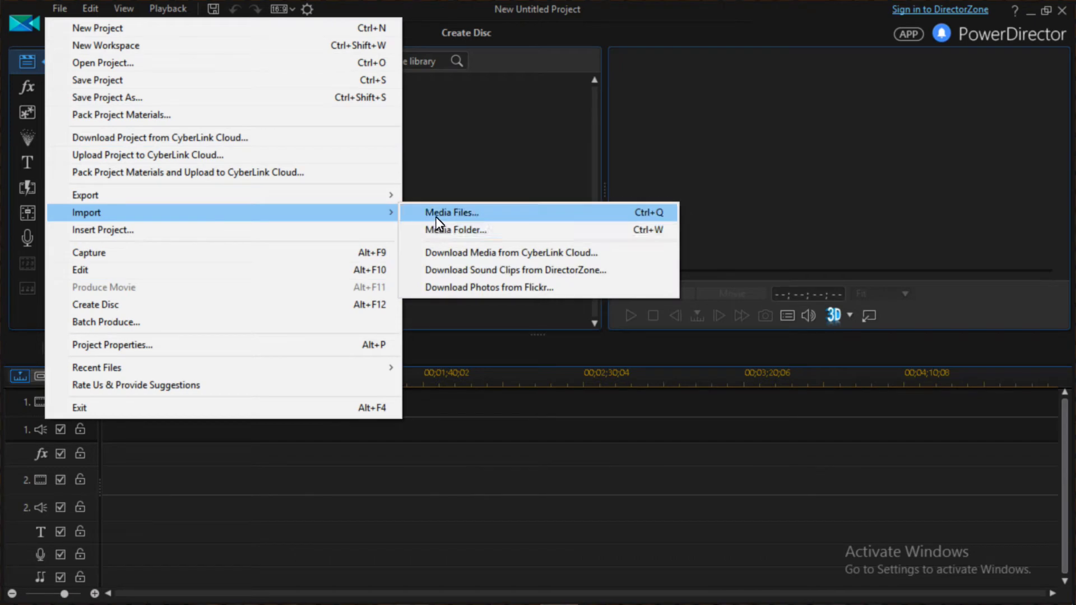
left_click(454, 171)
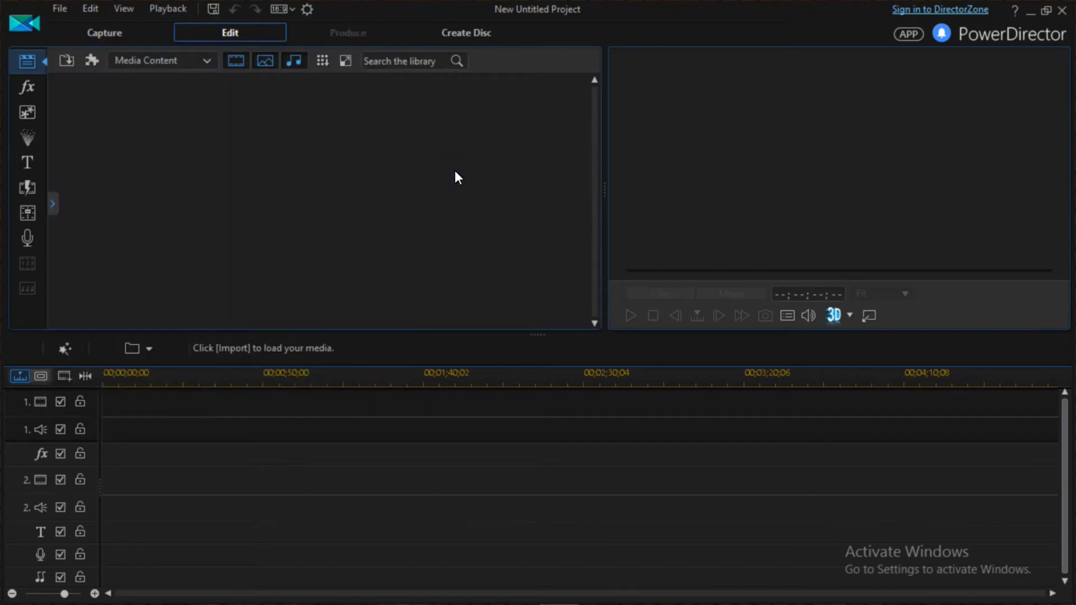
right_click(454, 163)
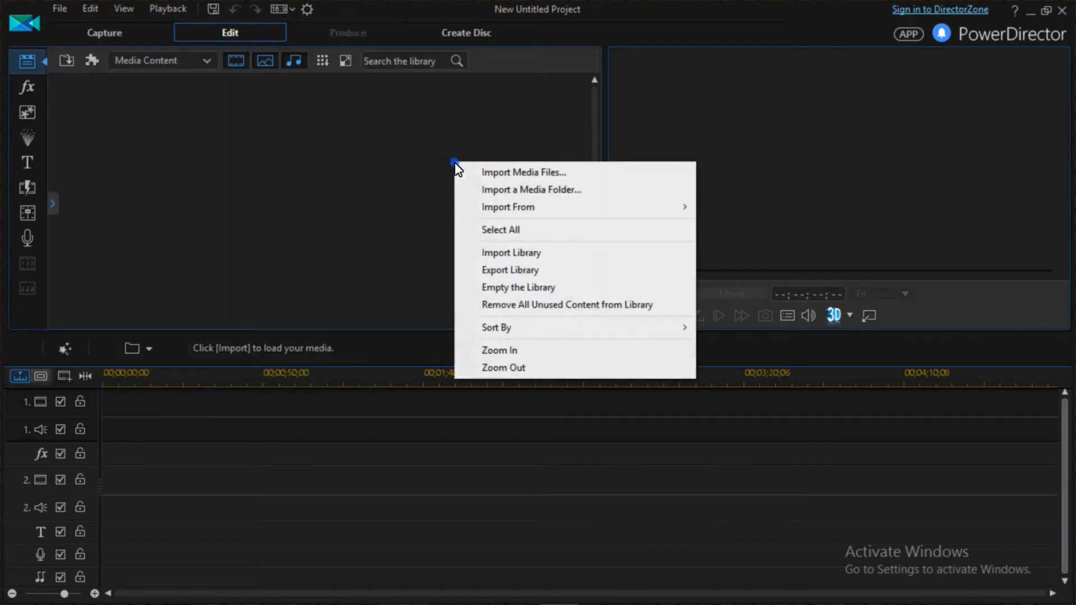
left_click(482, 172)
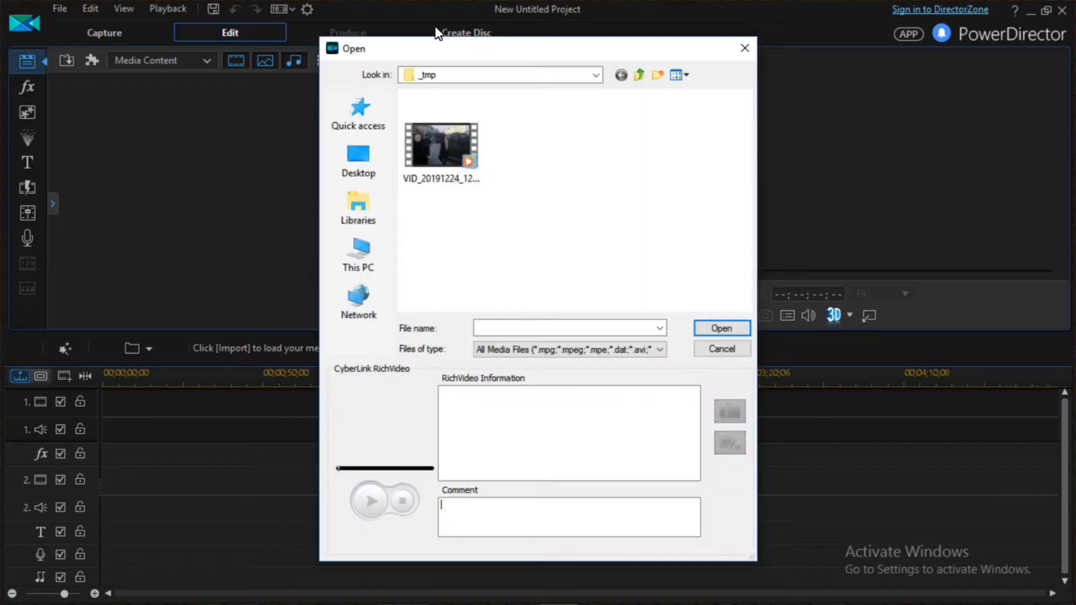
left_click(458, 162)
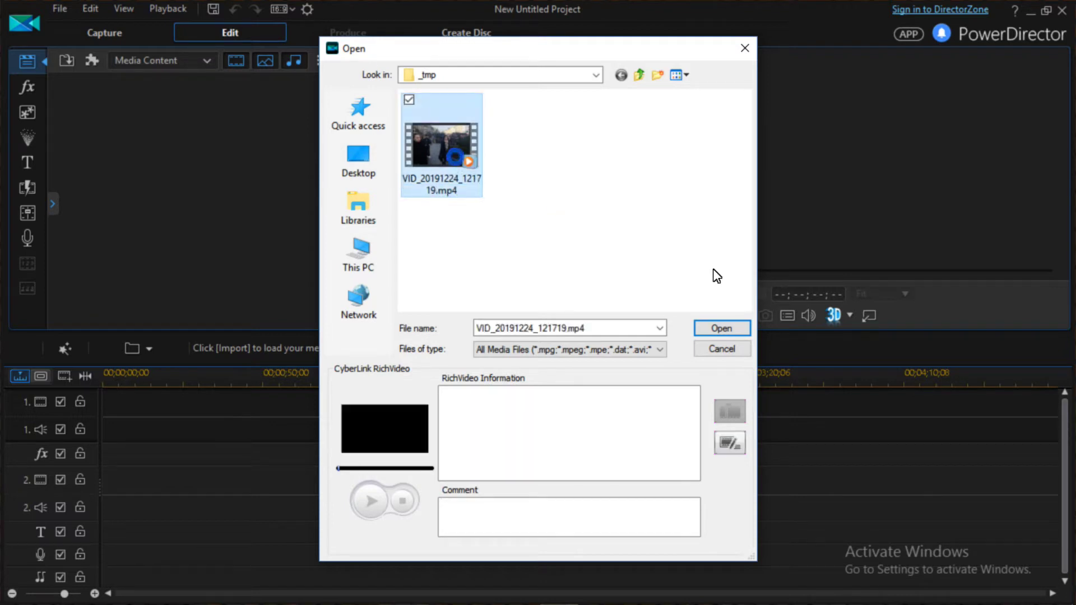
left_click(721, 330)
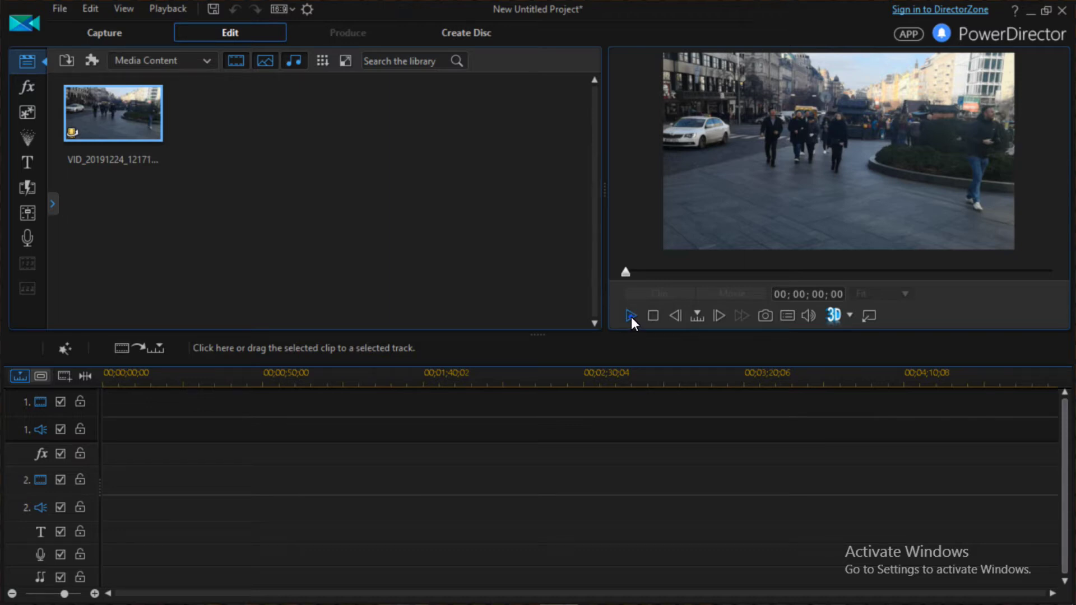
left_click(631, 315)
left_click(671, 271)
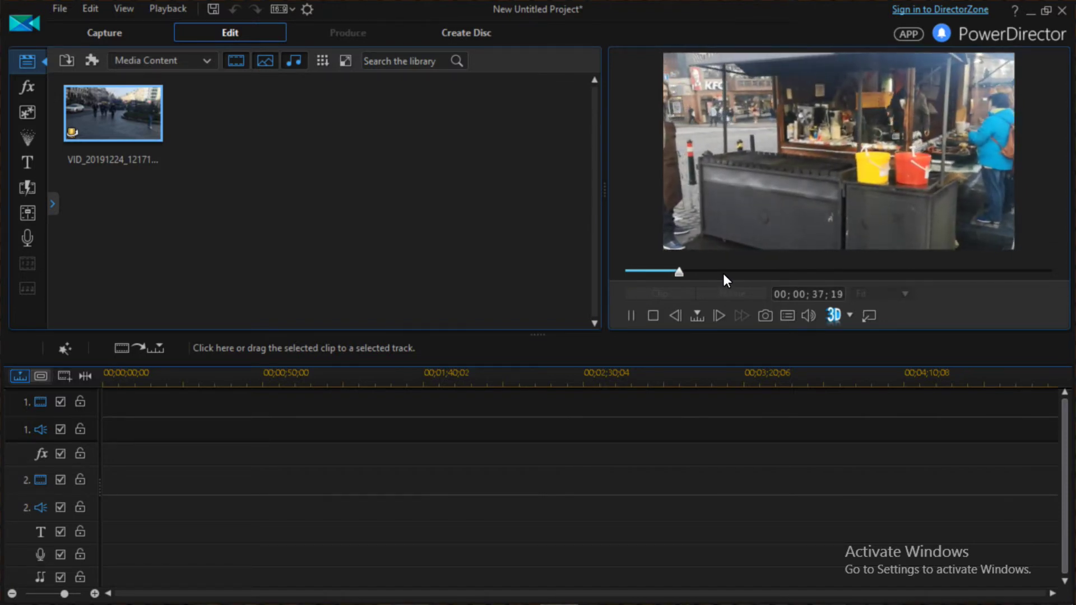
left_click(723, 273)
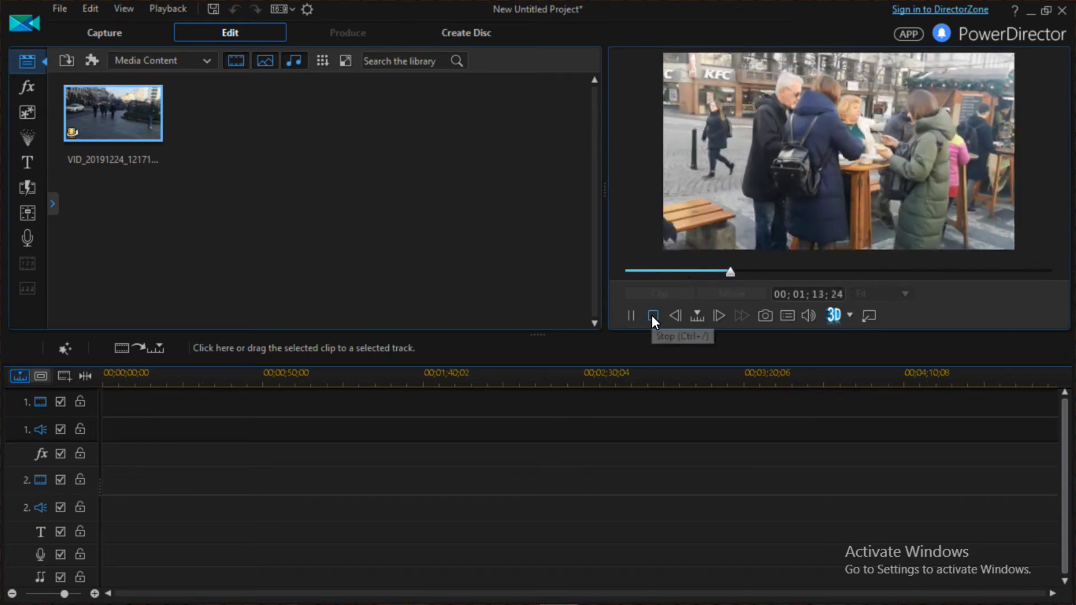
left_click(653, 316)
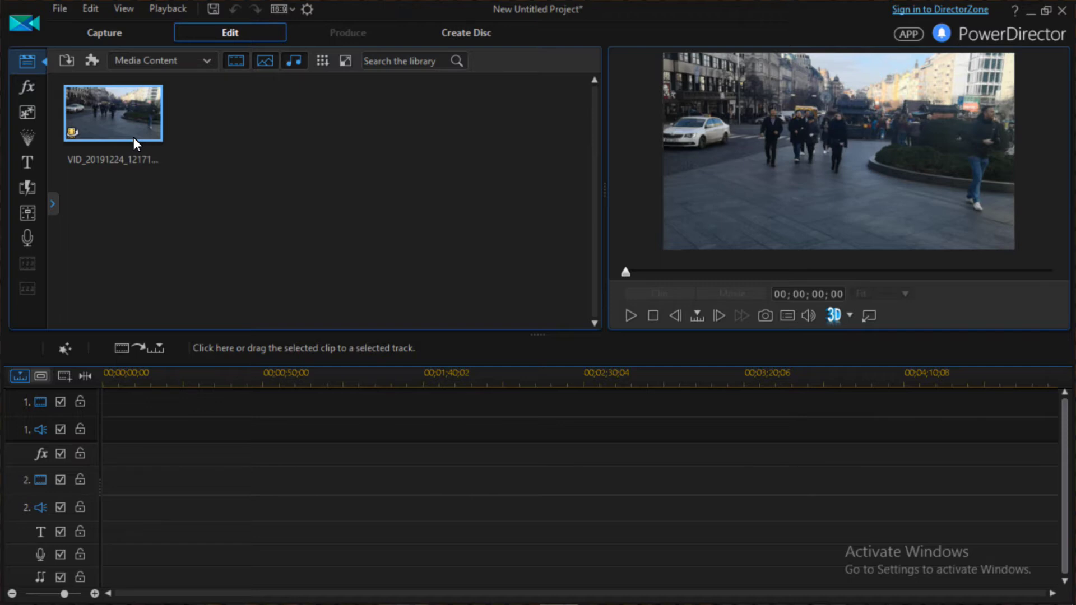
- Place VID_20191224_121719 at 00;00;00;00 on track 2, play it back, and select it
left_click_drag(130, 135, 99, 471)
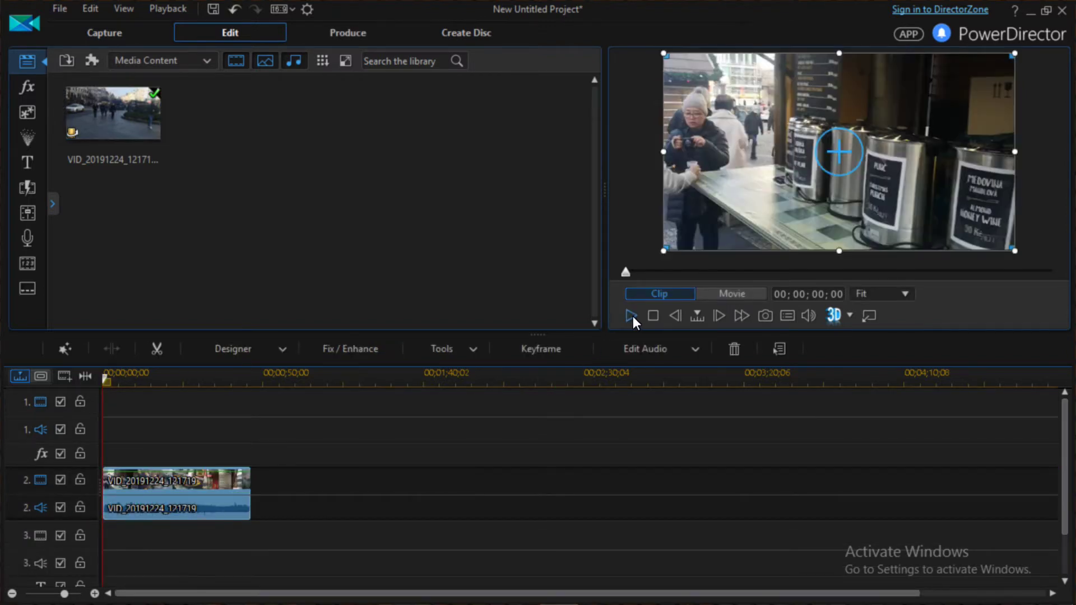
left_click(633, 316)
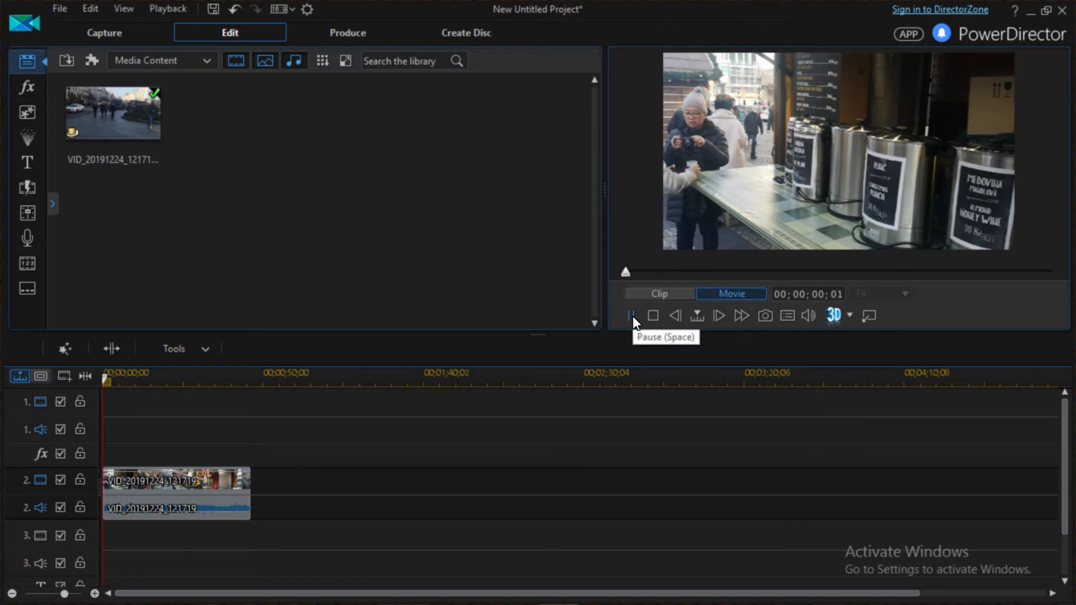
left_click(696, 315)
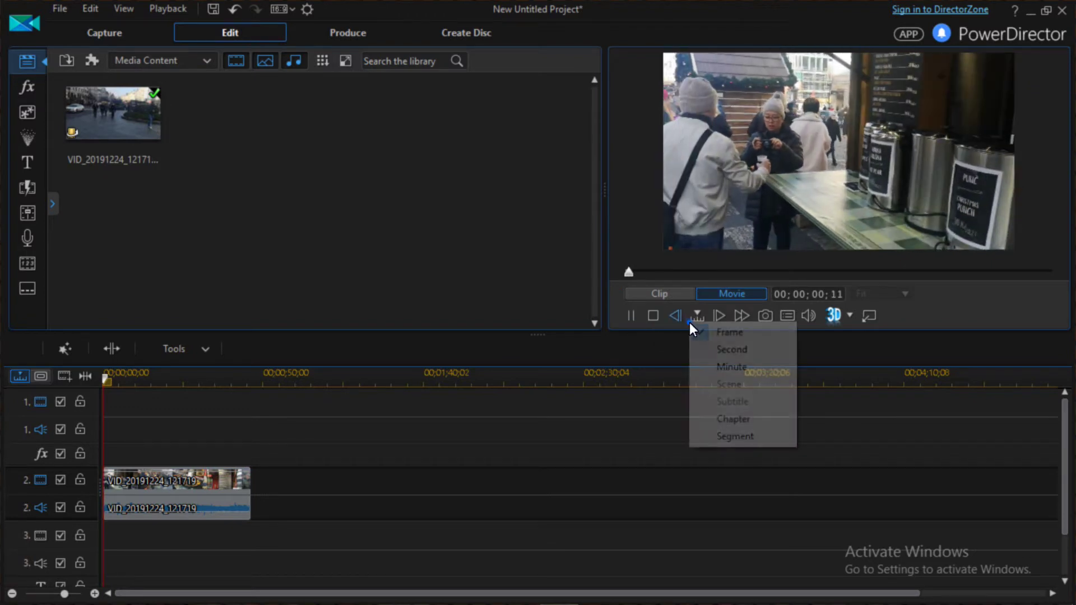
left_click(651, 316)
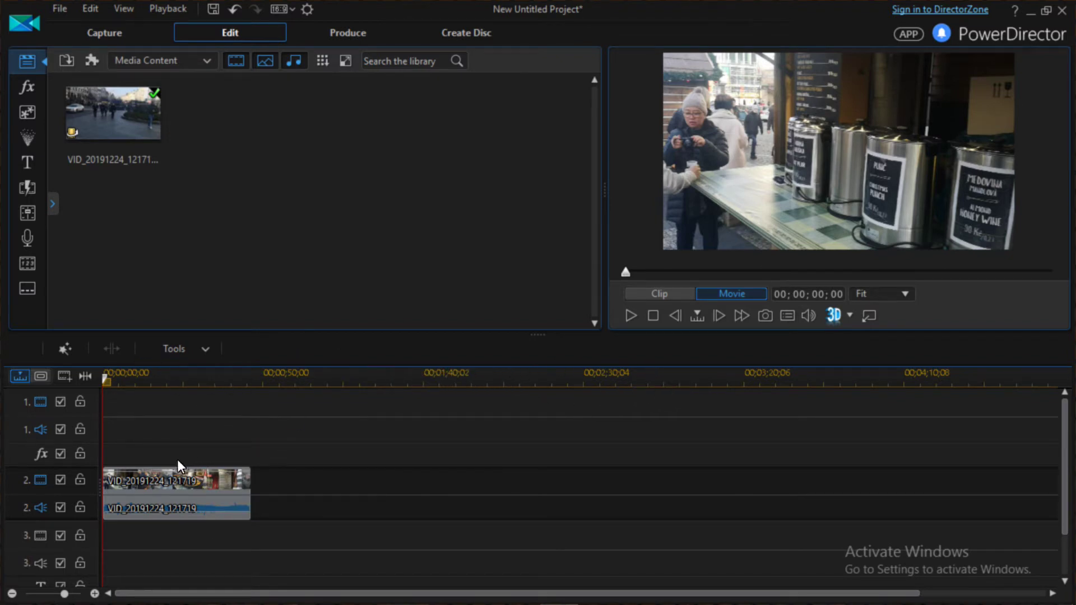
left_click(141, 487)
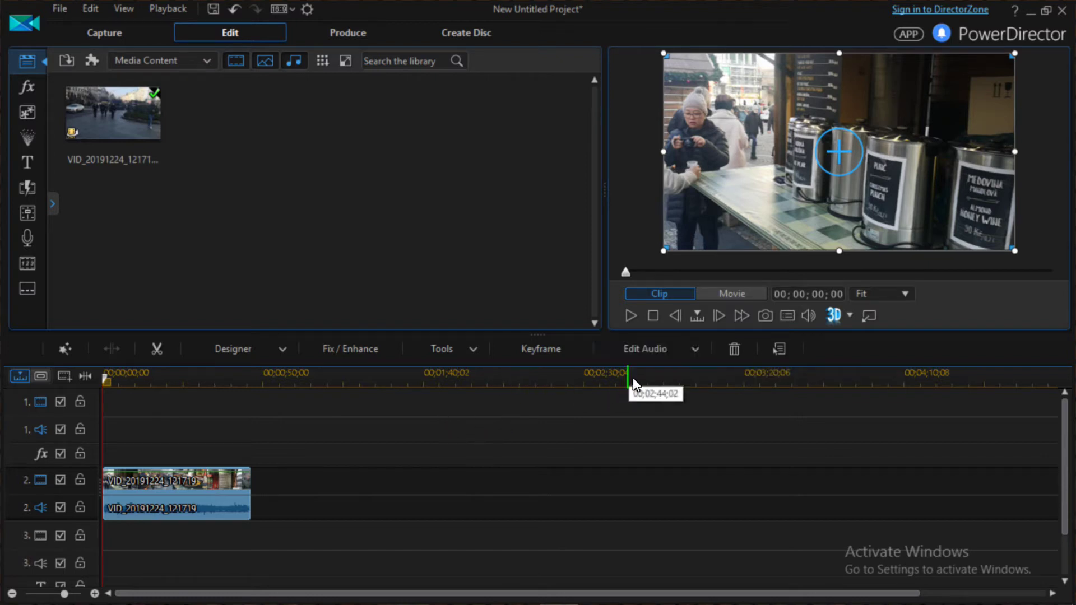
- Send the timeline clip's audio to WaveEditor from the Edit Audio dropdown
left_click(696, 350)
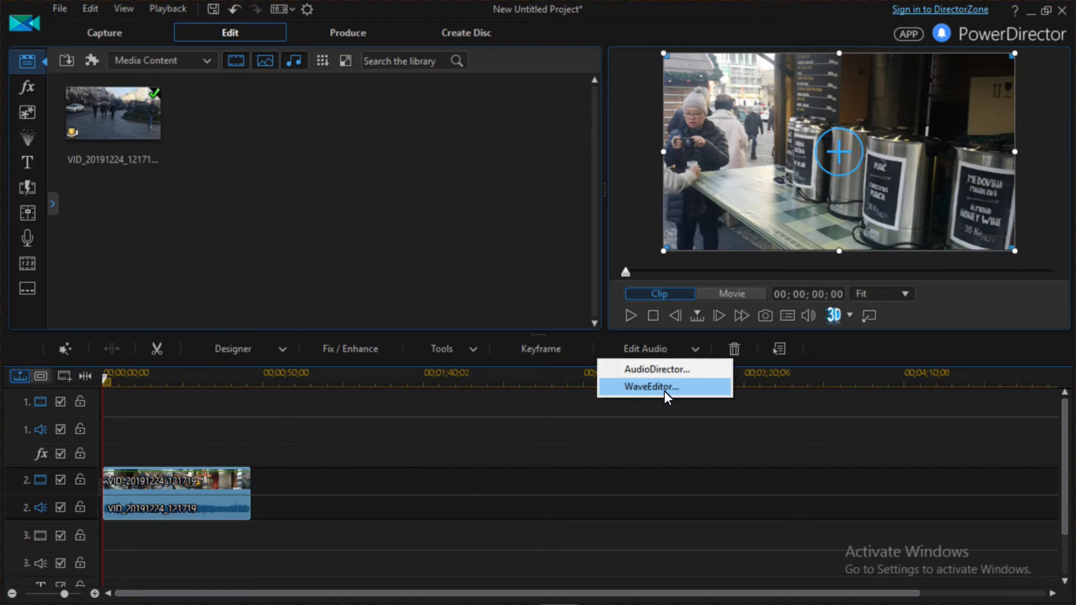
left_click(664, 393)
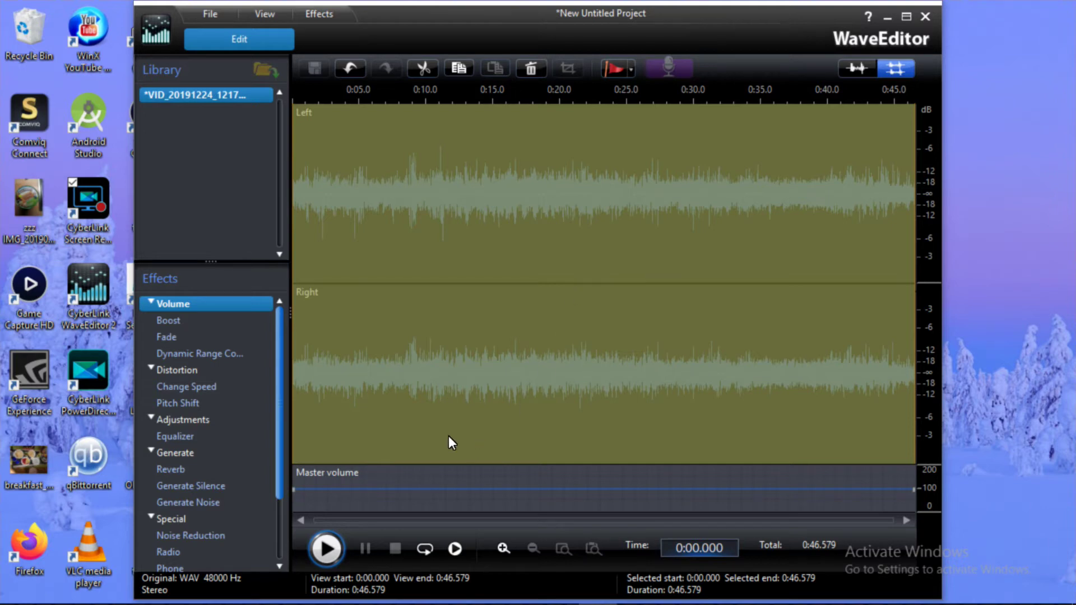
- Play back the extracted 0:46.579 stereo WAV, then bring up the Pitch Shift effect
left_click(330, 553)
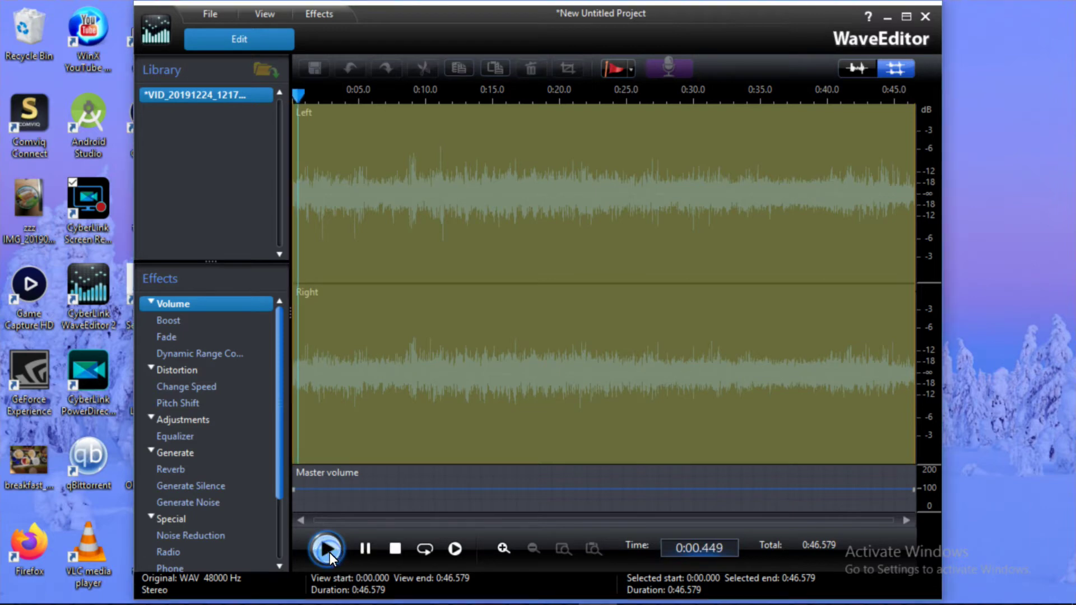
left_click(395, 549)
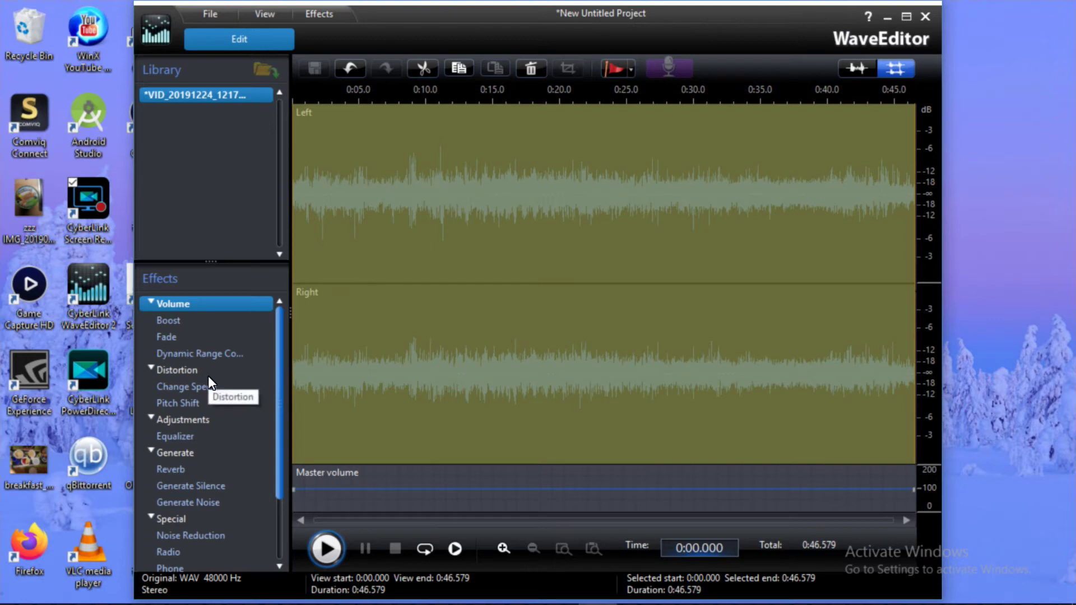
double_click(177, 403)
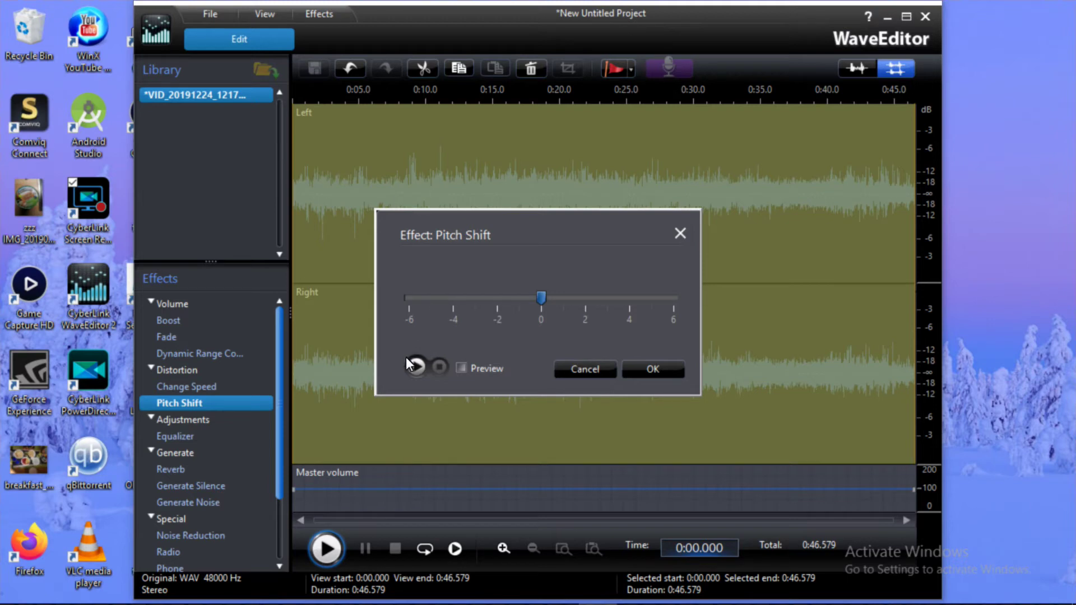
- Stop the effect preview and set the pitch shift slider to -2
left_click(439, 367)
left_click(496, 300)
- Preview pitch shifts of 2 and -1, then apply the Pitch Shift to the whole track
left_click(584, 298)
left_click(439, 366)
left_click(516, 305)
left_click(437, 371)
left_click(661, 368)
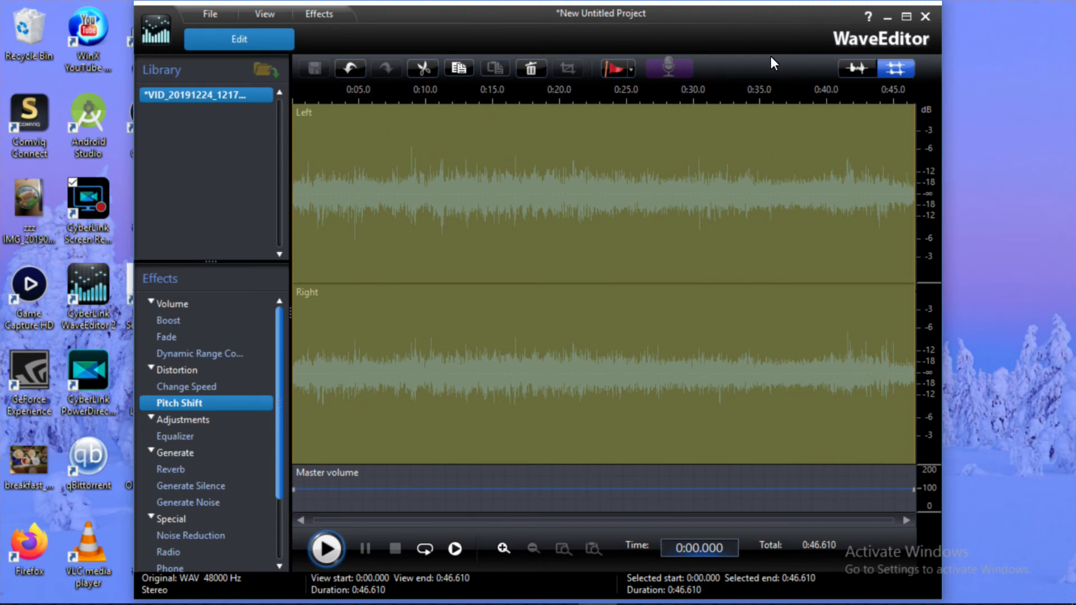
- Close WaveEditor saving changes, so track 2's audio becomes VID_20191224_121719(0).wav
left_click(926, 17)
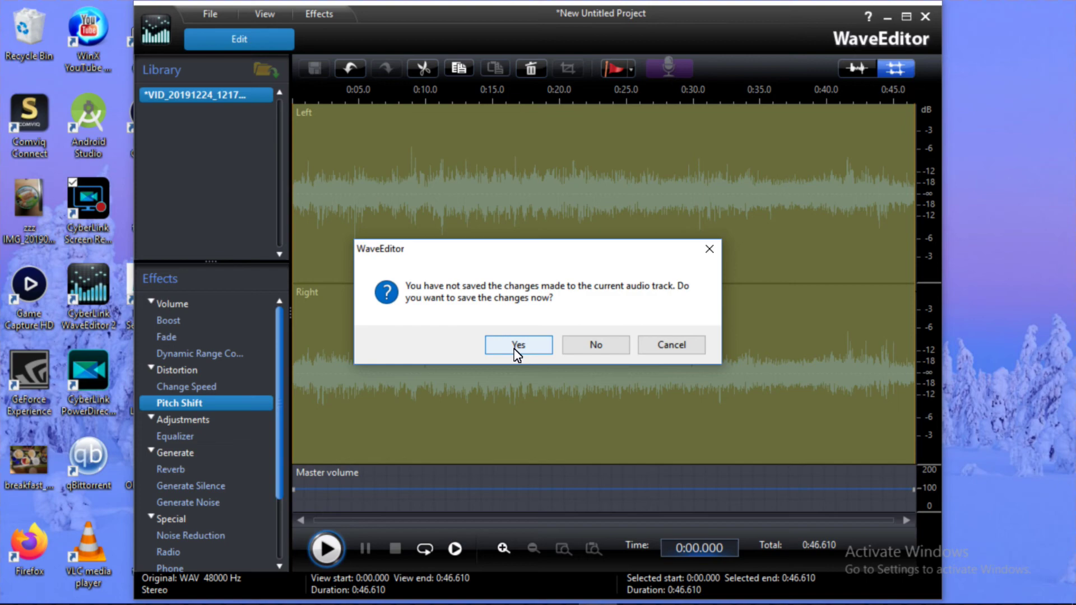
left_click(516, 349)
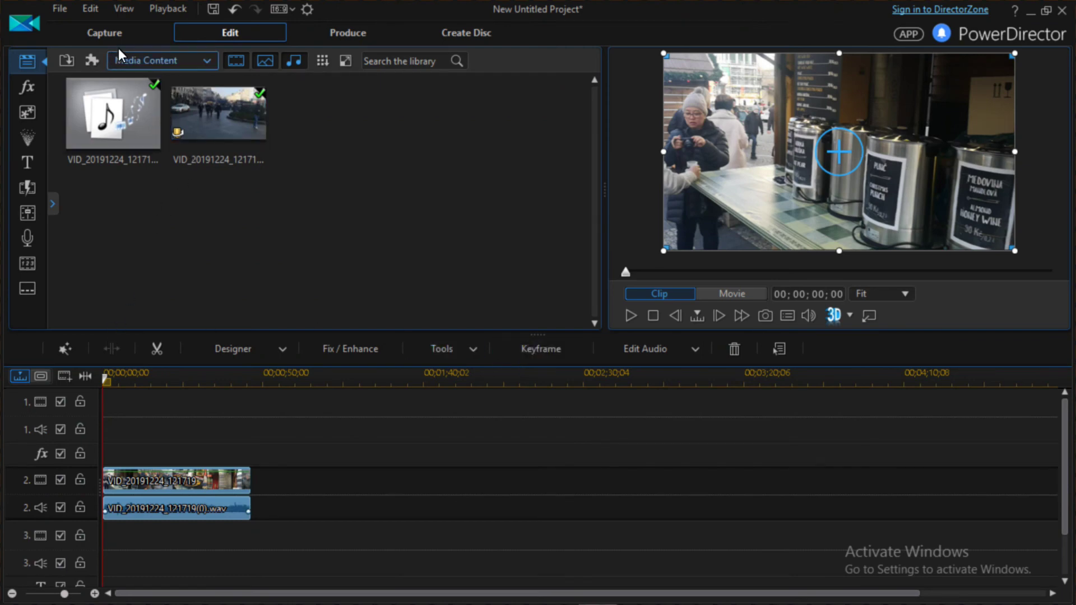
left_click(67, 12)
left_click(554, 212)
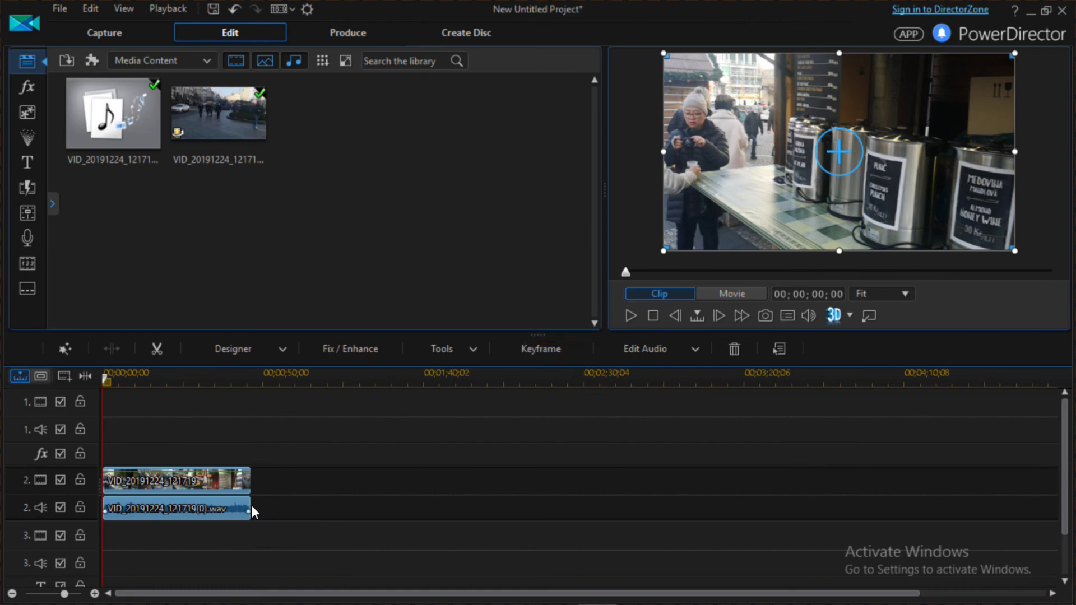
left_click(629, 316)
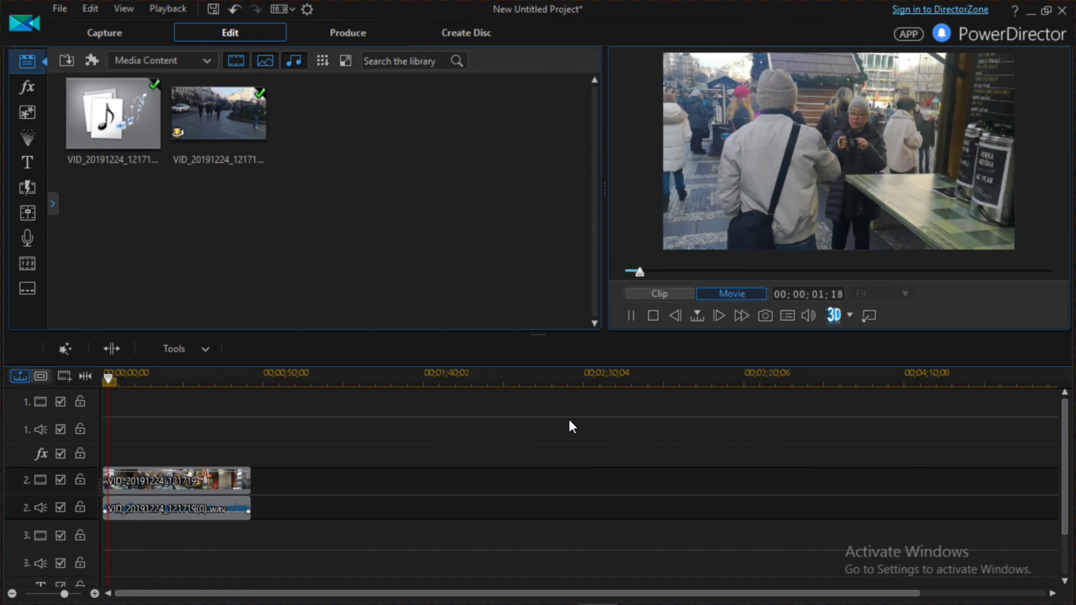
left_click(656, 321)
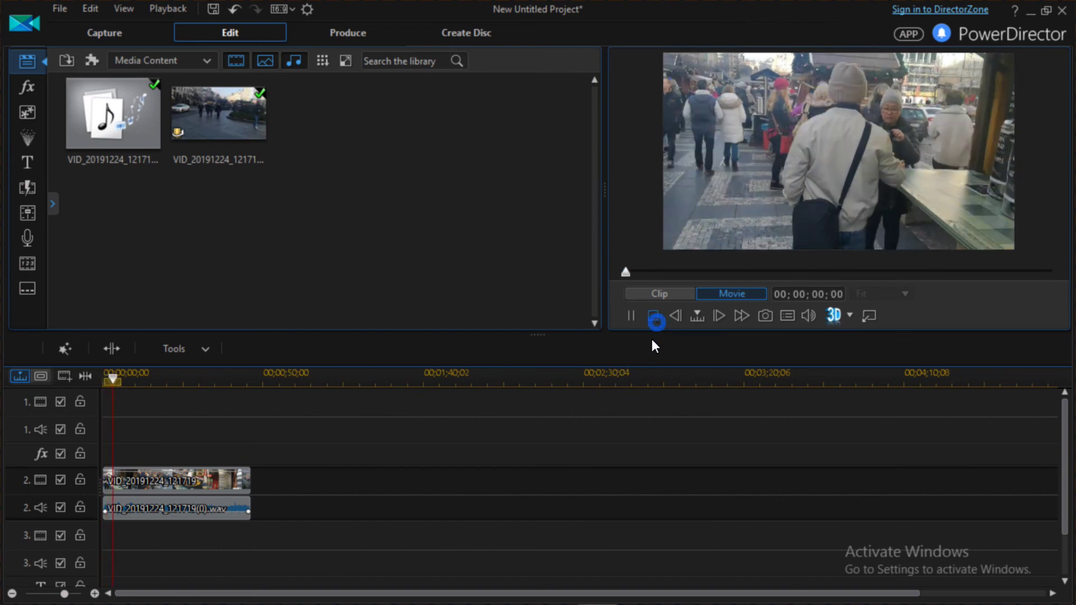